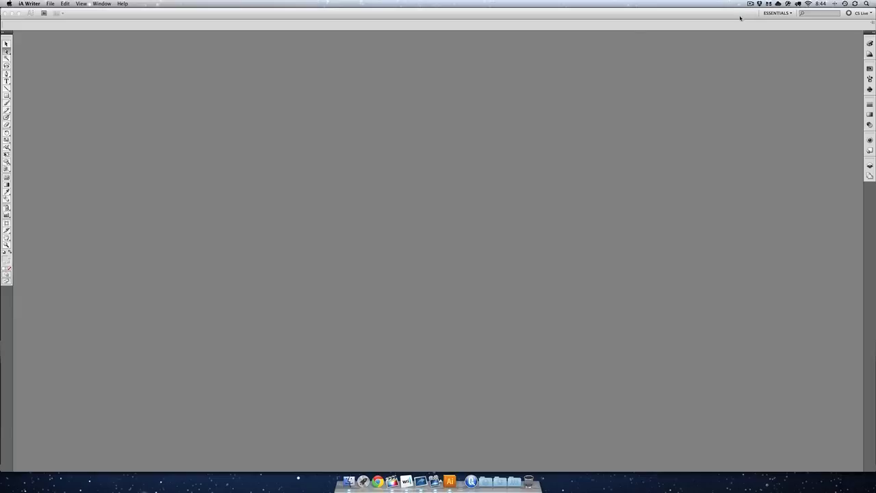
# Open the General preferences of Illustrator.
pyautogui.click(583, 18)
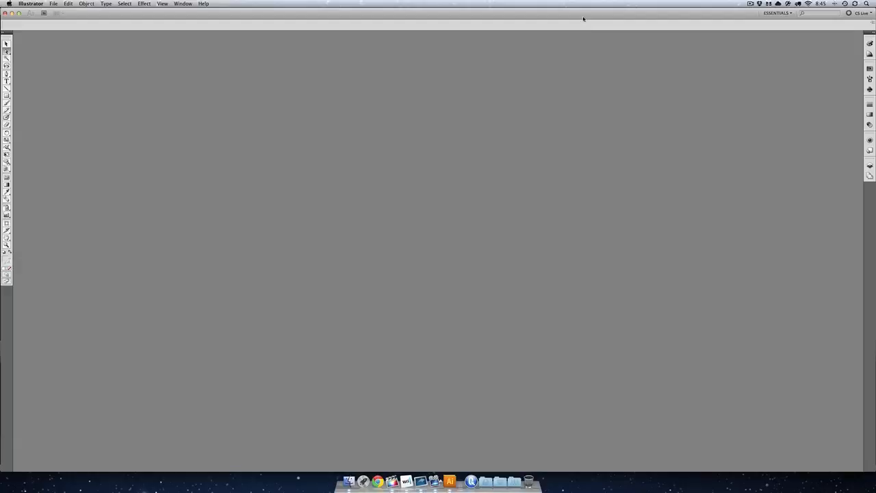
pyautogui.click(37, 4)
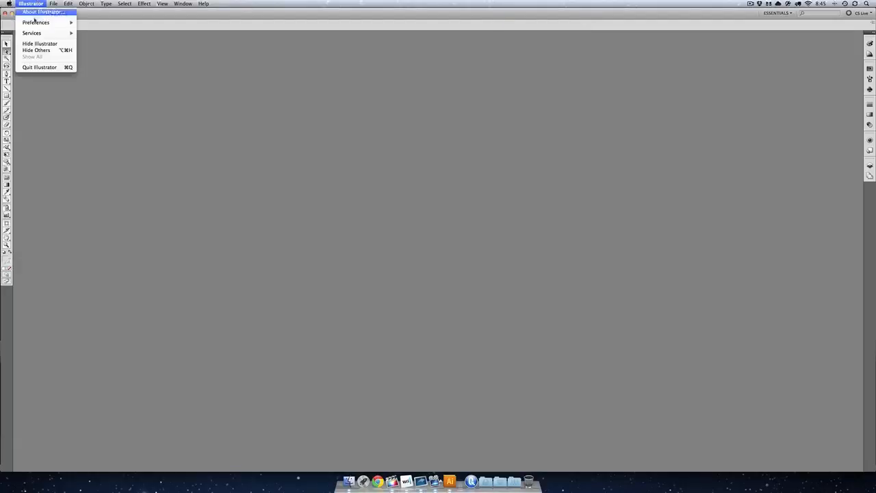
pyautogui.moveTo(41, 23)
pyautogui.click(88, 24)
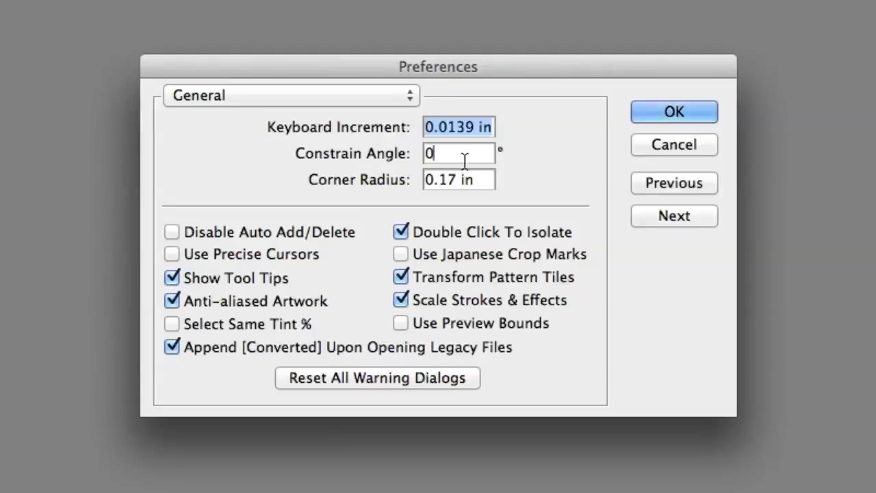
pyautogui.click(463, 353)
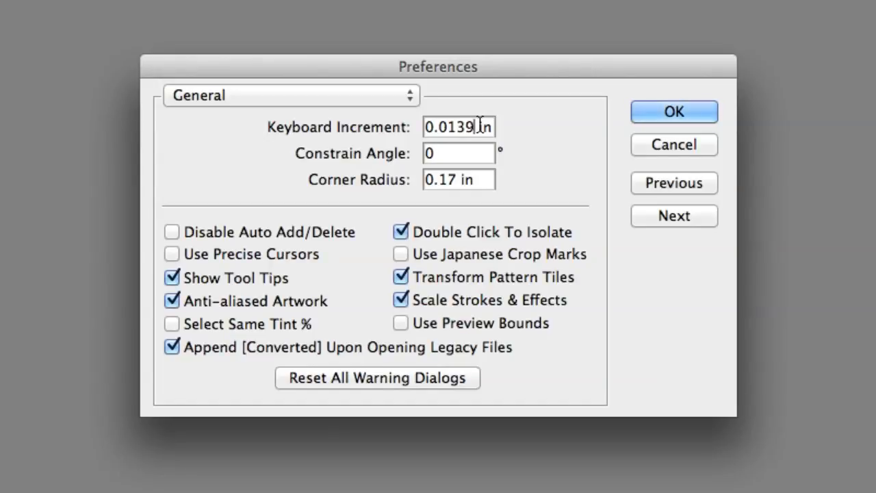
# Enter a keyboard increment of 1 px in the General preferences.
pyautogui.moveTo(495, 128); pyautogui.dragTo(385, 120)
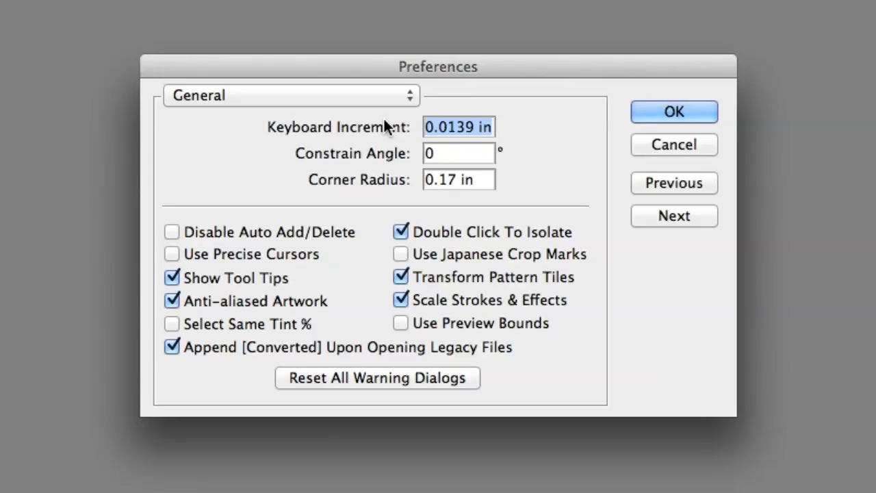
pyautogui.write('1px')
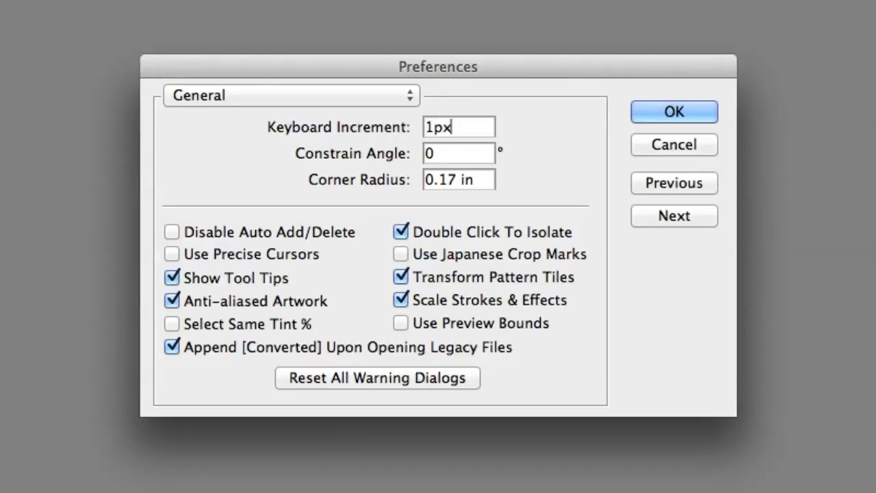
pyautogui.click(459, 178)
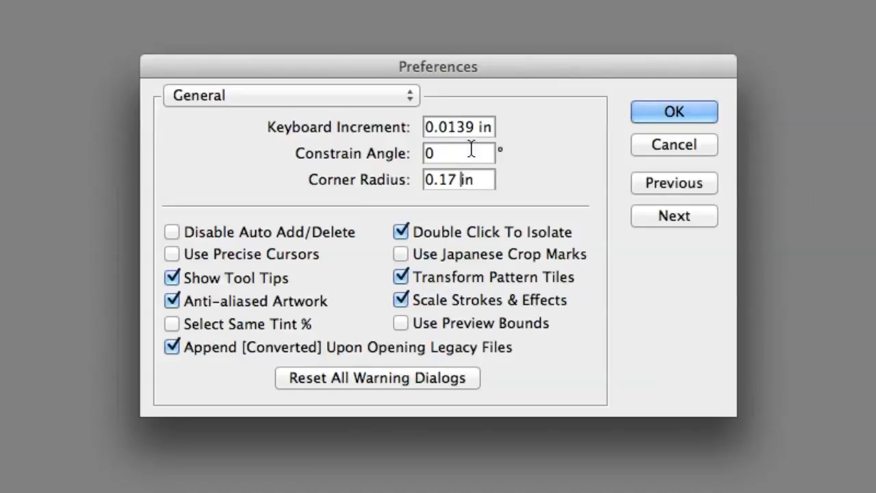
pyautogui.moveTo(490, 127); pyautogui.dragTo(393, 123)
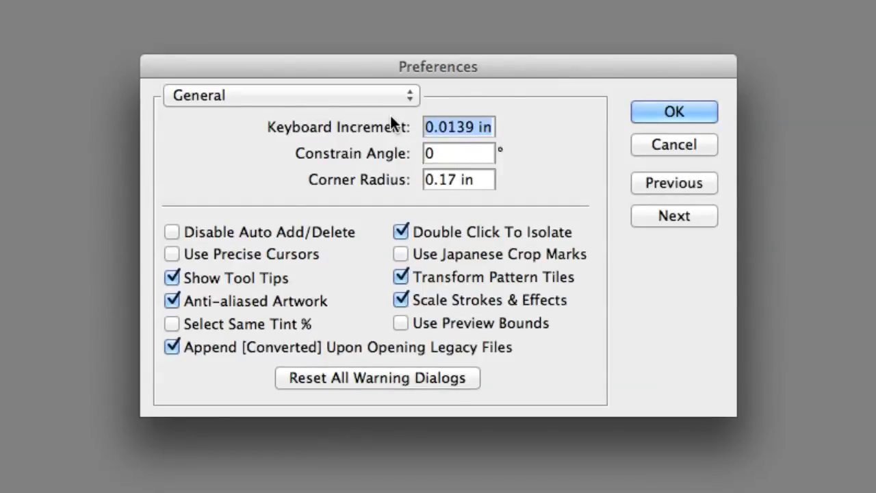
pyautogui.press('Tab')
pyautogui.press('Tab')
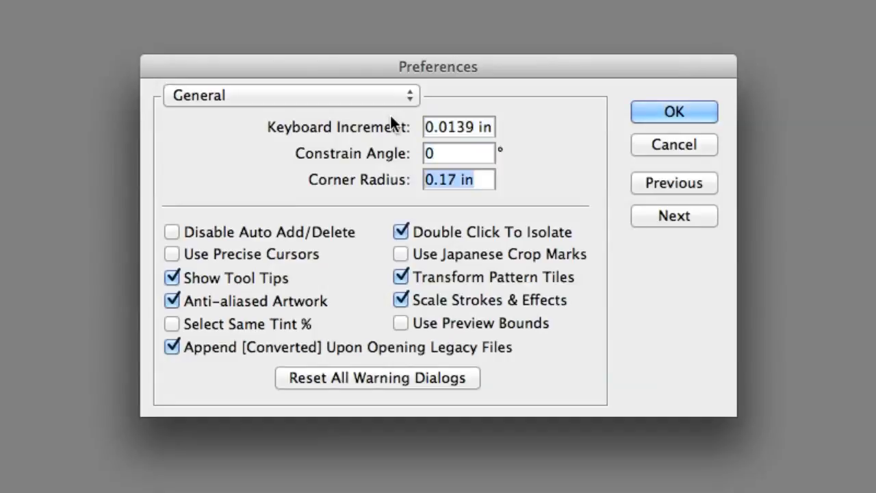
pyautogui.click(446, 127)
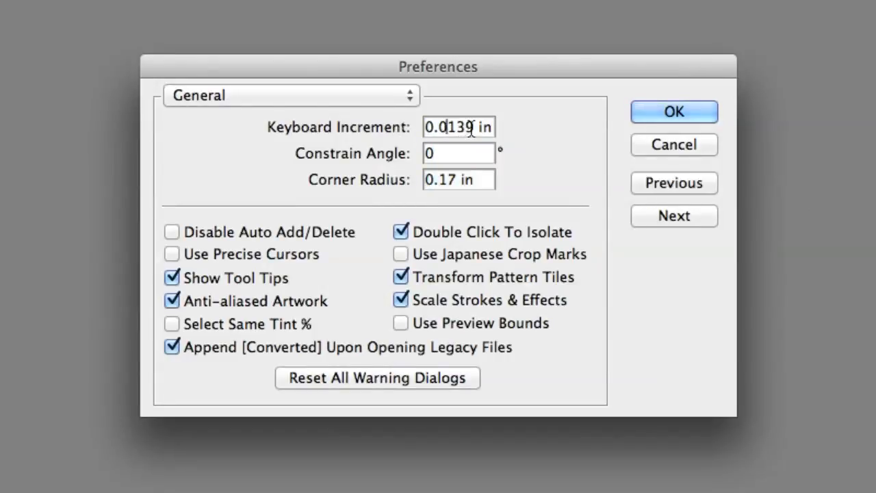
# Try a keyboard increment of 1 in and one of 5 pt.
pyautogui.moveTo(492, 128); pyautogui.dragTo(407, 124)
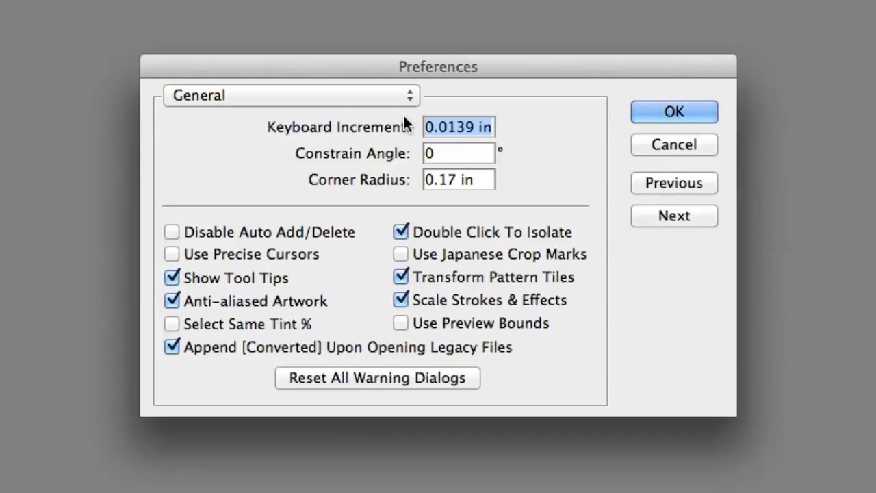
pyautogui.write('1in')
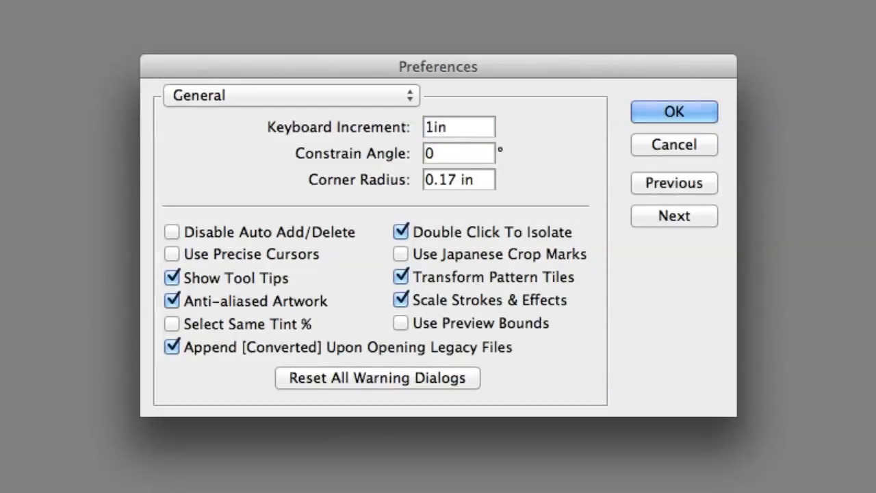
pyautogui.press('Tab')
pyautogui.moveTo(474, 120); pyautogui.dragTo(366, 100)
pyautogui.write('5')
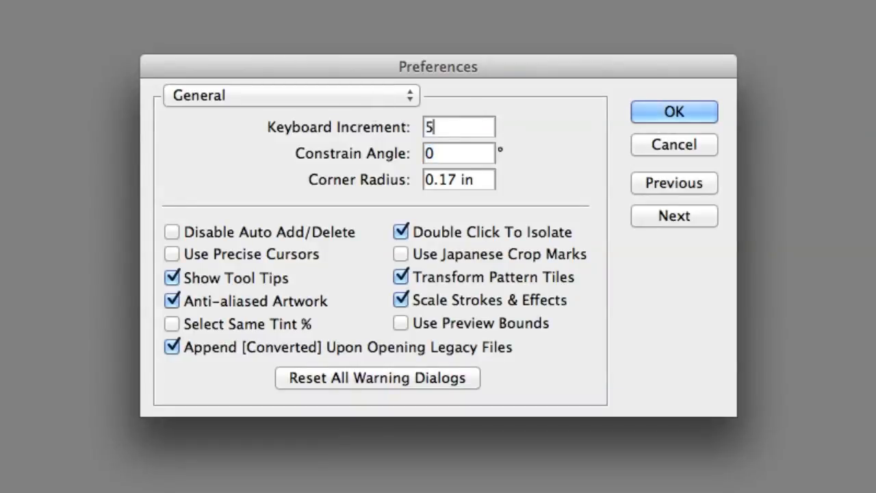
pyautogui.write('pt')
pyautogui.click(463, 181)
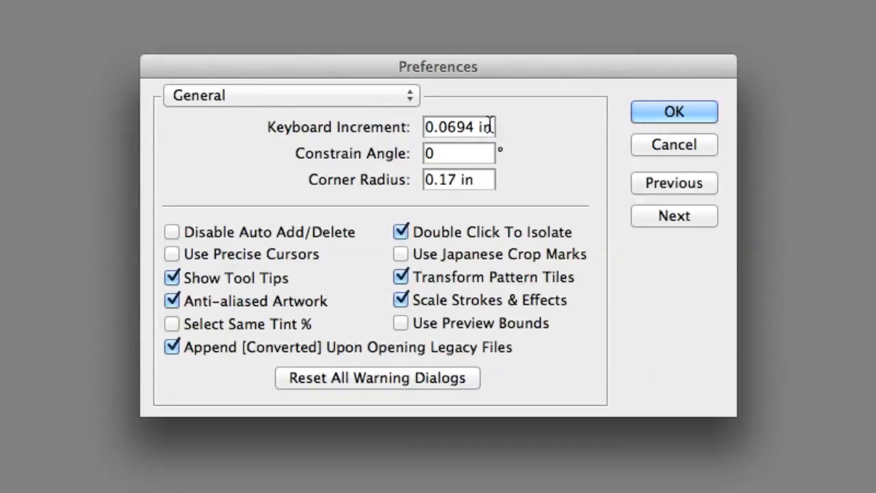
# Set the keyboard increment to 1 px.
pyautogui.moveTo(493, 126); pyautogui.dragTo(394, 113)
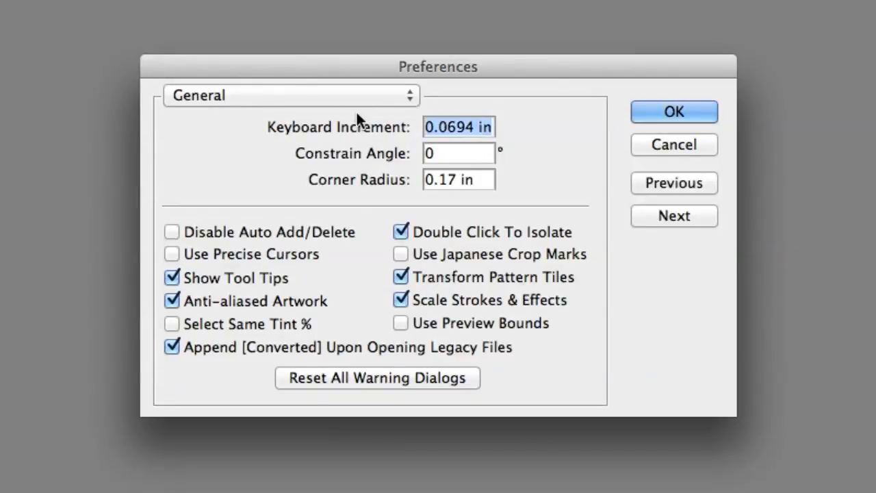
pyautogui.write('1px')
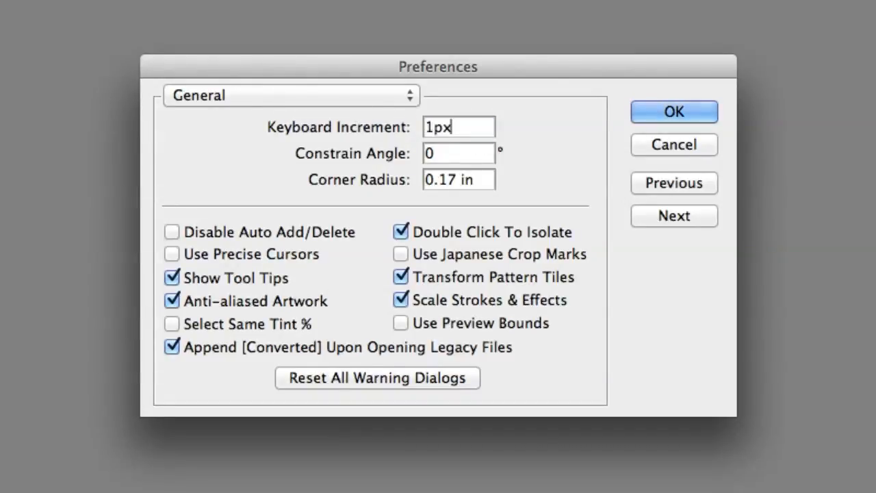
pyautogui.press('Tab')
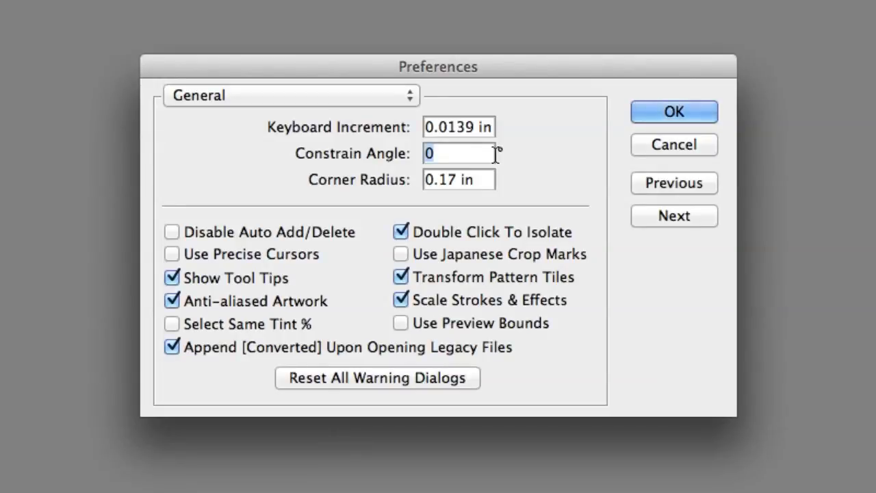
# Review the Selection & Anchor Display, Type, Units, and Guides & Grid preferences.
pyautogui.click(405, 98)
pyautogui.click(363, 106)
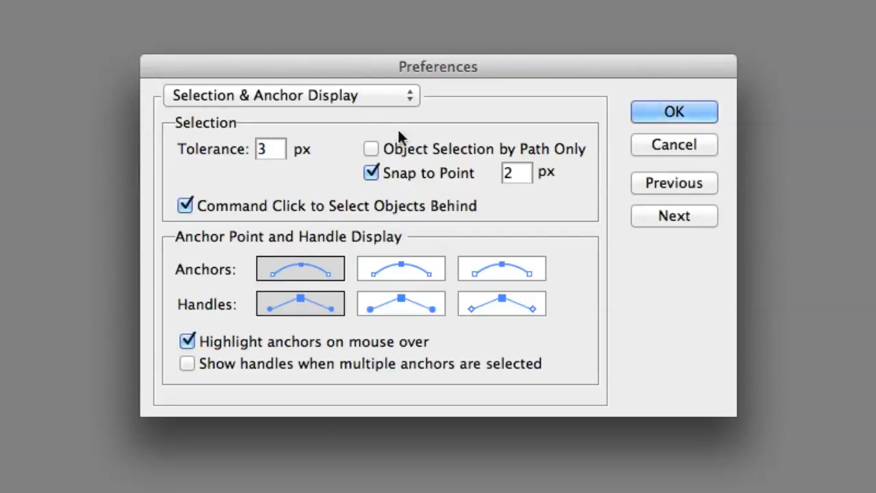
pyautogui.click(333, 95)
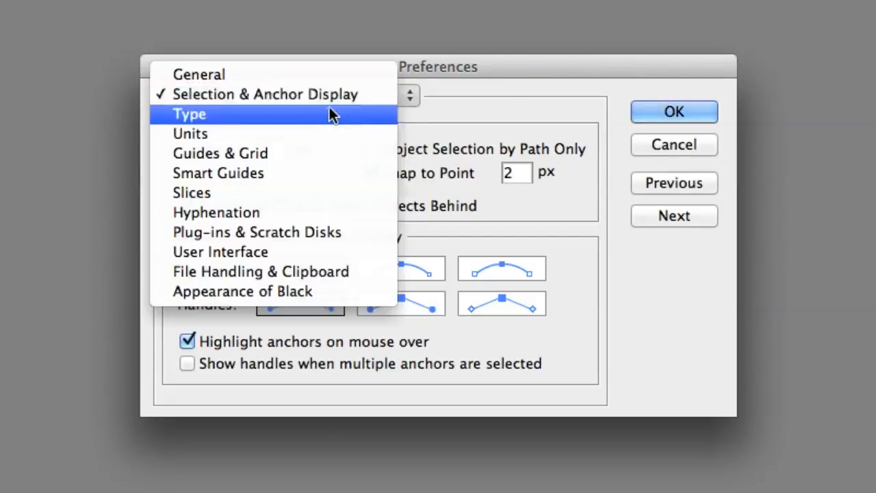
pyautogui.click(328, 112)
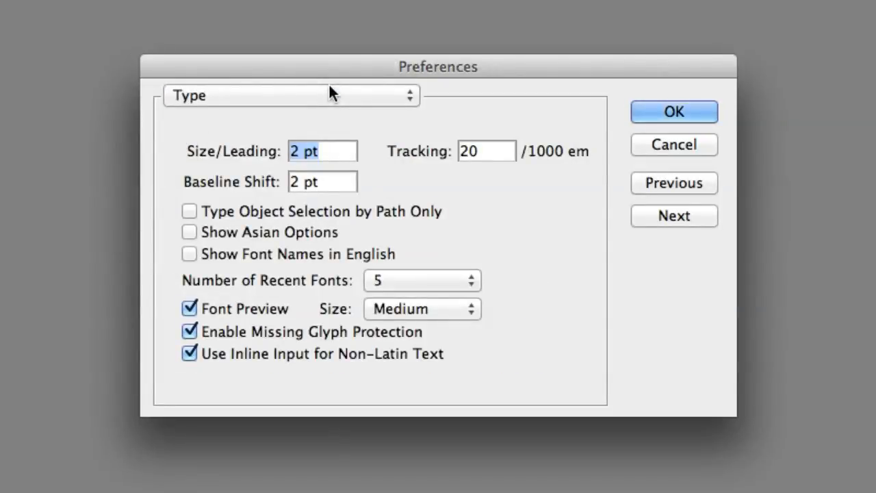
pyautogui.click(330, 94)
pyautogui.click(326, 112)
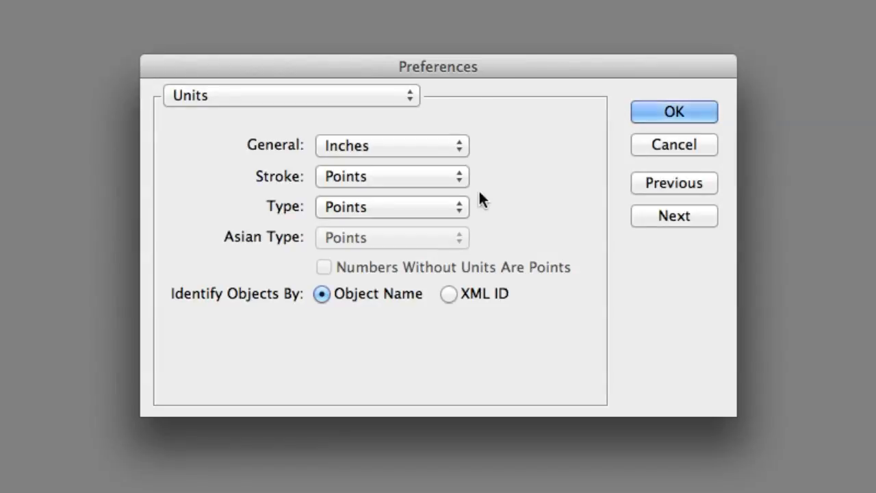
pyautogui.click(398, 92)
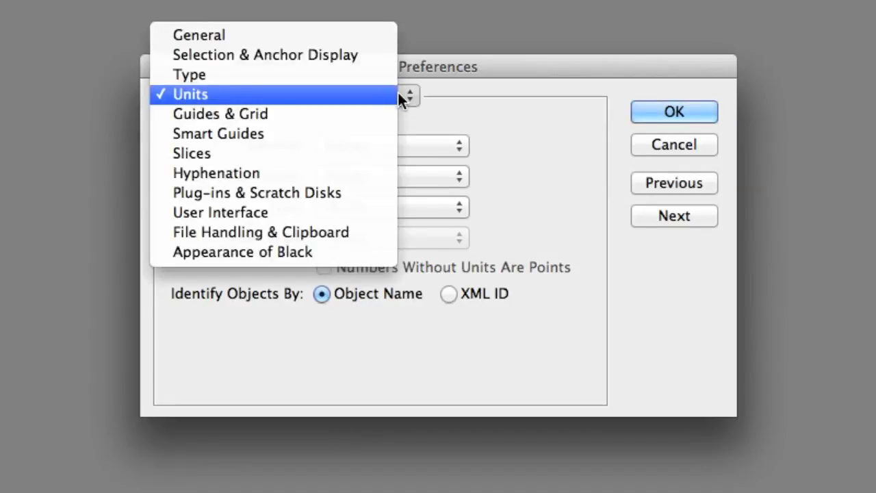
pyautogui.click(368, 114)
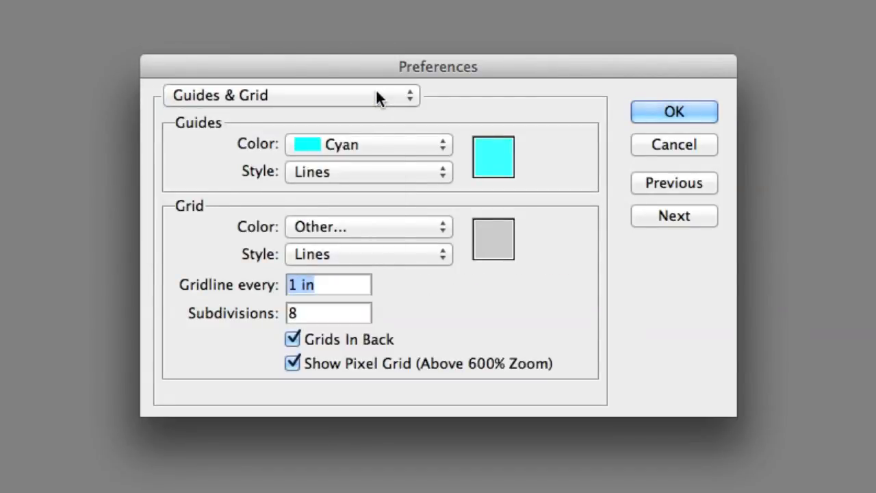
# Review the Smart Guides, Slices, Appearance of Black, and File Handling & Clipboard preferences.
pyautogui.click(376, 92)
pyautogui.click(364, 111)
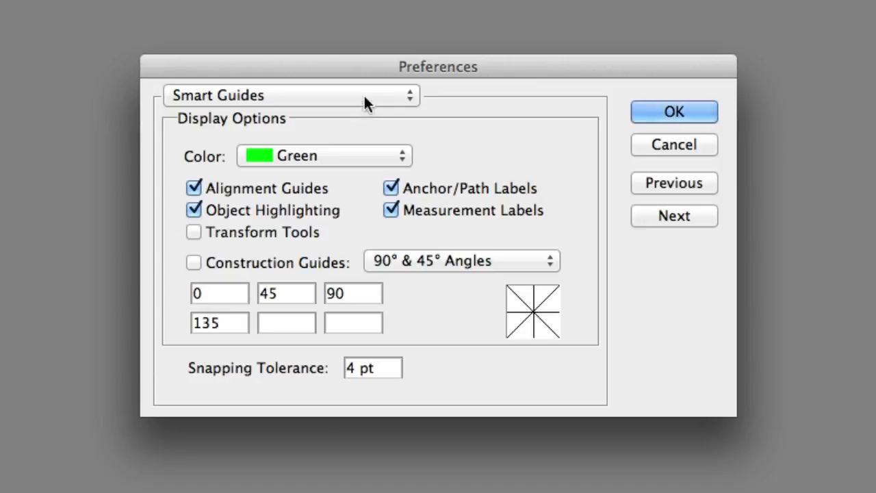
pyautogui.click(364, 94)
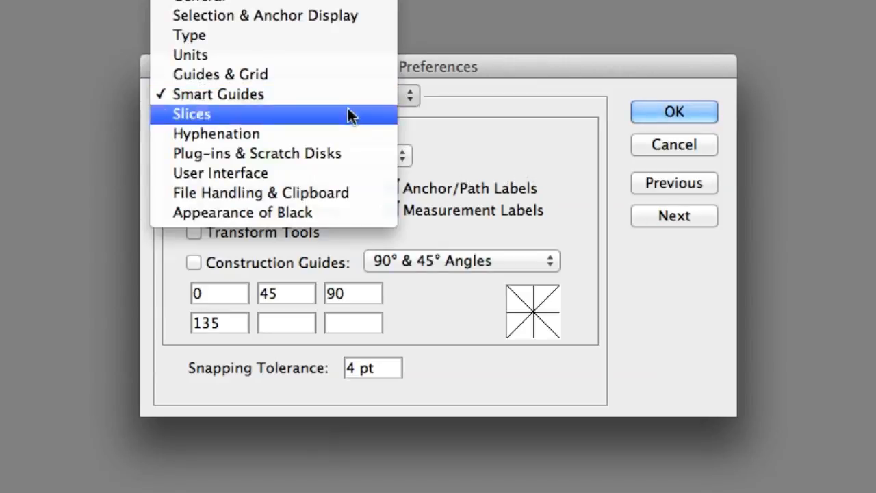
pyautogui.click(348, 114)
pyautogui.click(359, 96)
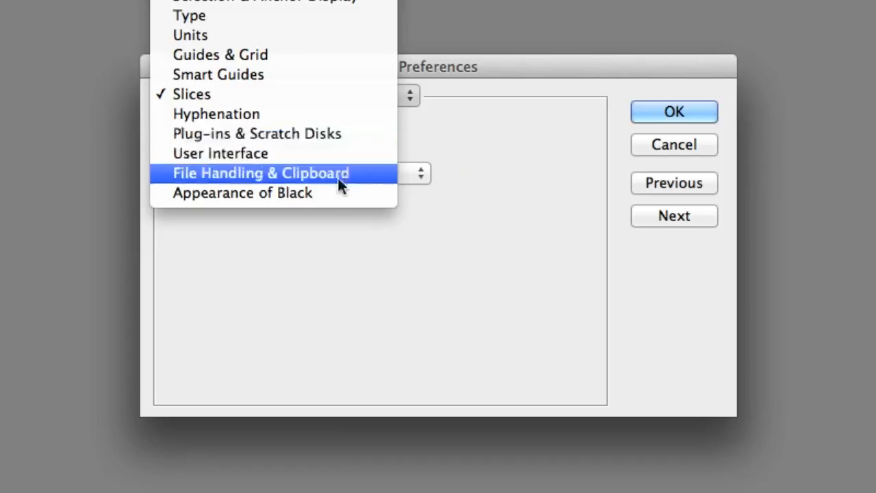
pyautogui.click(315, 192)
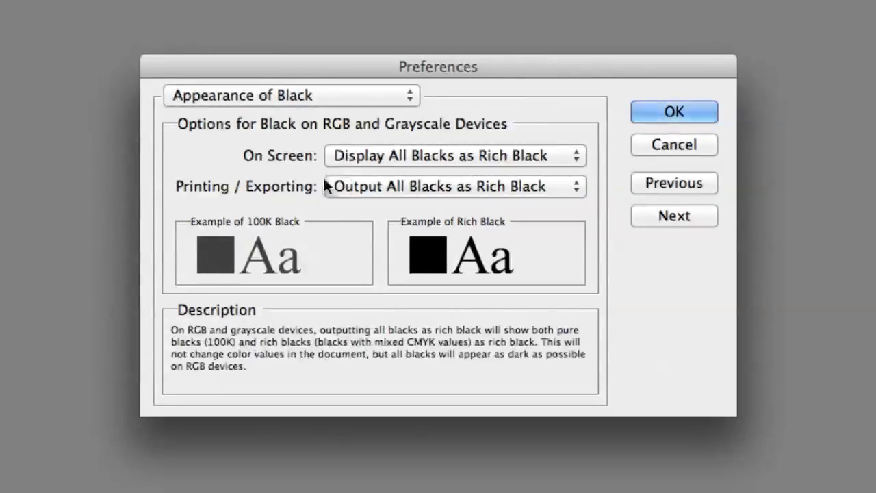
pyautogui.click(392, 96)
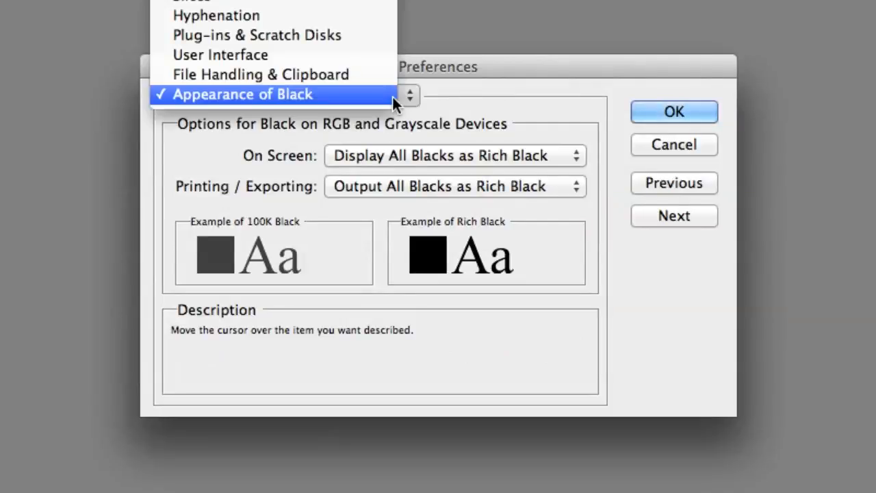
pyautogui.click(386, 75)
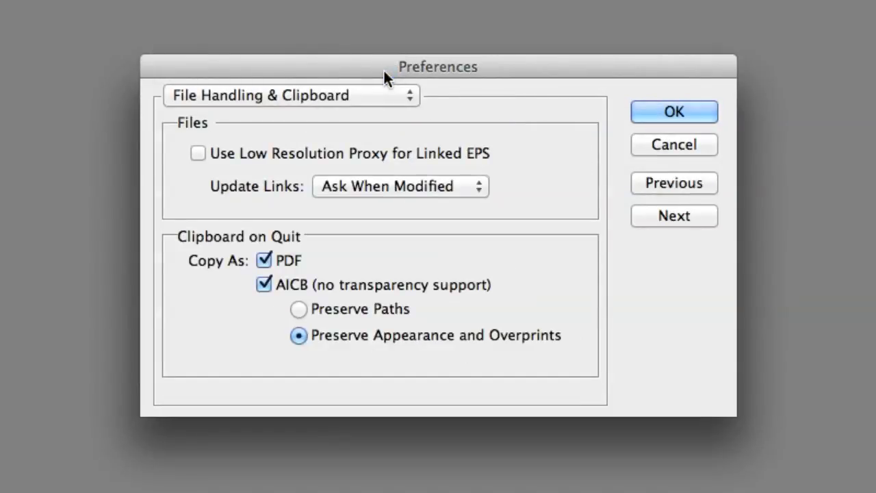
# Try the darkest User Interface brightness, set it back to one notch below Light, and accept the preferences.
pyautogui.click(384, 91)
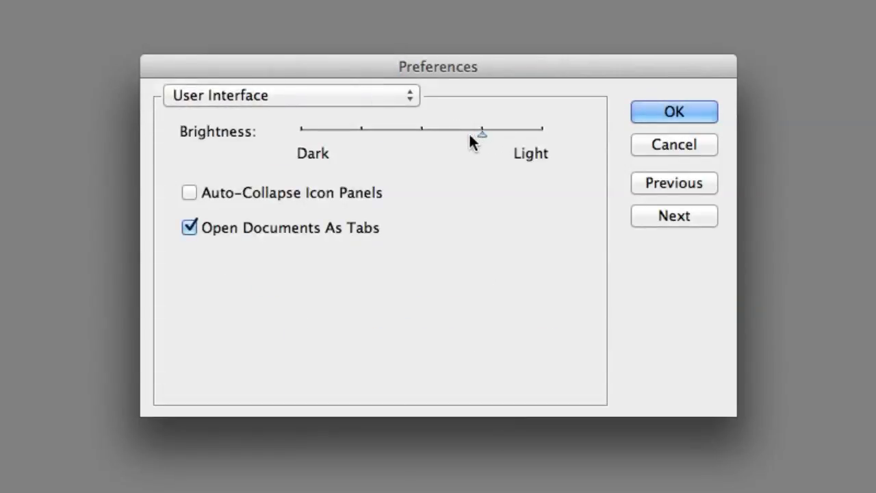
pyautogui.moveTo(470, 135)
pyautogui.mouseDown()
pyautogui.moveTo(295, 141)
pyautogui.moveTo(344, 144)
pyautogui.moveTo(371, 129)
pyautogui.moveTo(422, 135)
pyautogui.moveTo(377, 141)
pyautogui.moveTo(482, 141)
pyautogui.mouseUp()
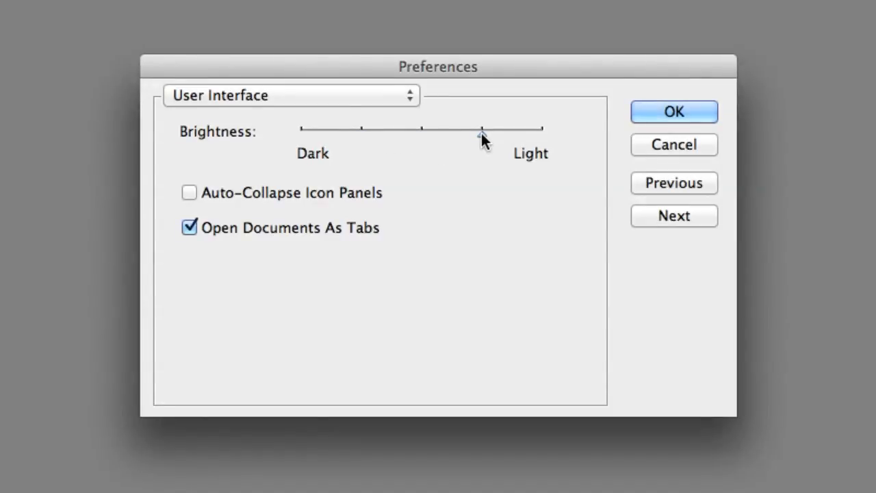
pyautogui.moveTo(482, 139); pyautogui.dragTo(280, 139)
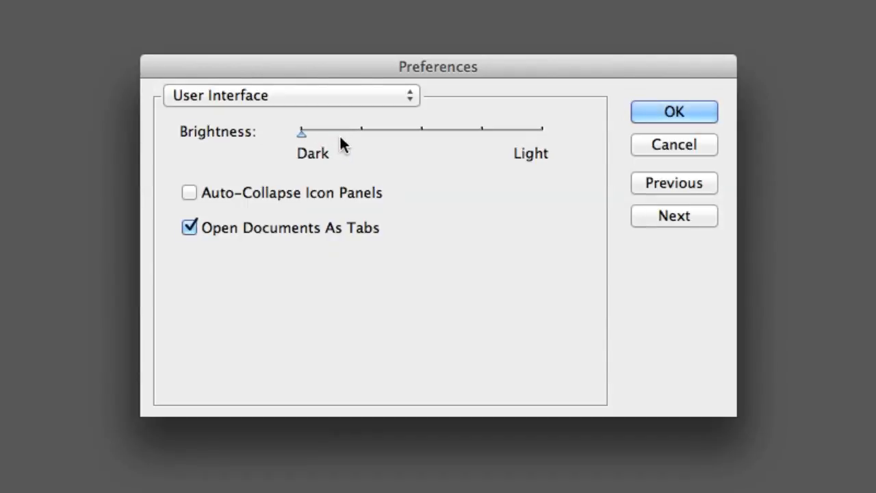
pyautogui.moveTo(351, 135); pyautogui.dragTo(468, 134)
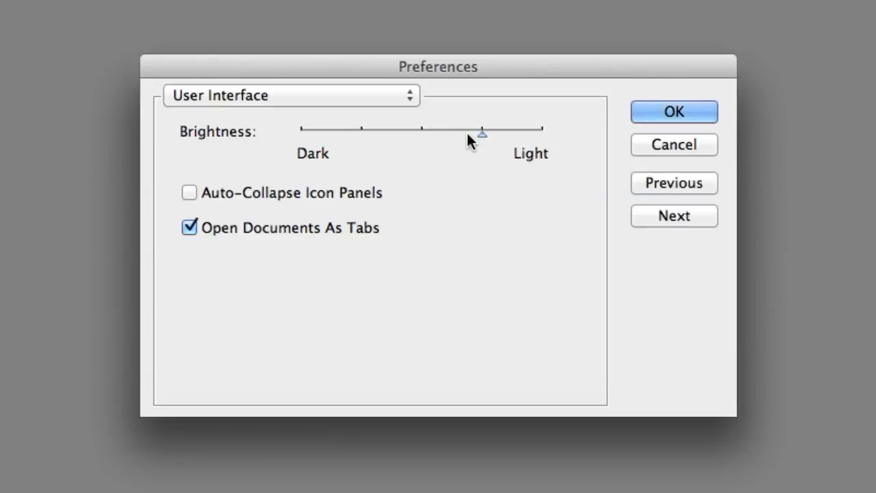
pyautogui.click(687, 111)
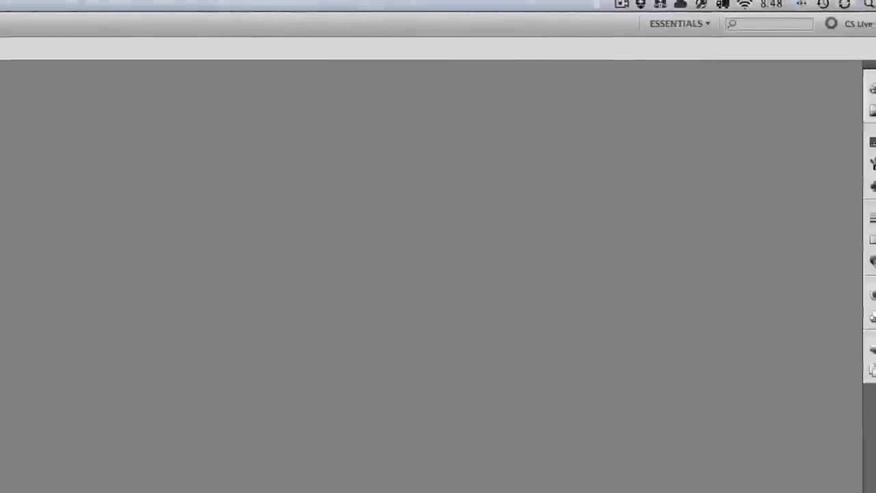
# Expand the collapsed dock holding the Color, Swatches and Stroke panels.
pyautogui.click(871, 72)
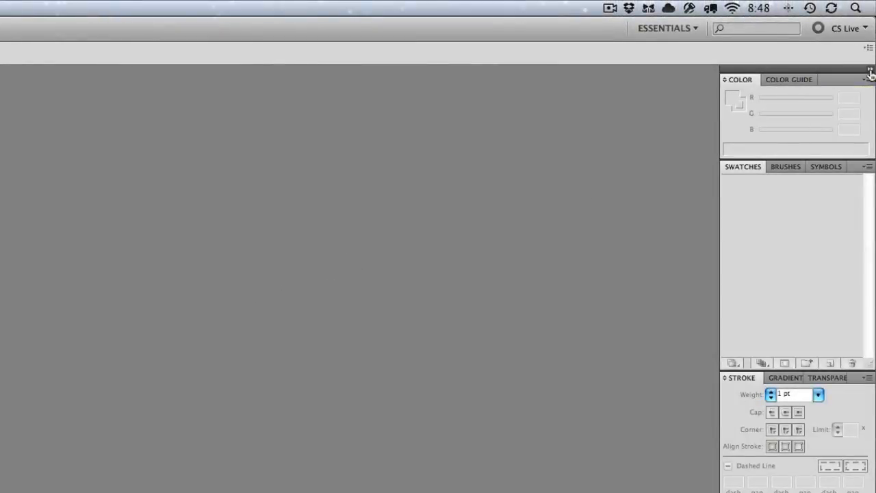
# Collapse the panel dock to icons and save the layout as a new workspace named Tuts Plus.
pyautogui.click(871, 71)
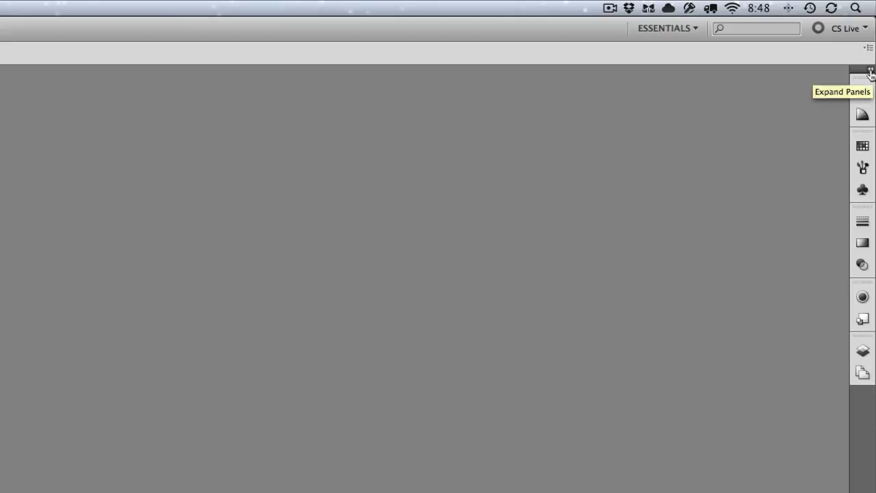
pyautogui.click(680, 28)
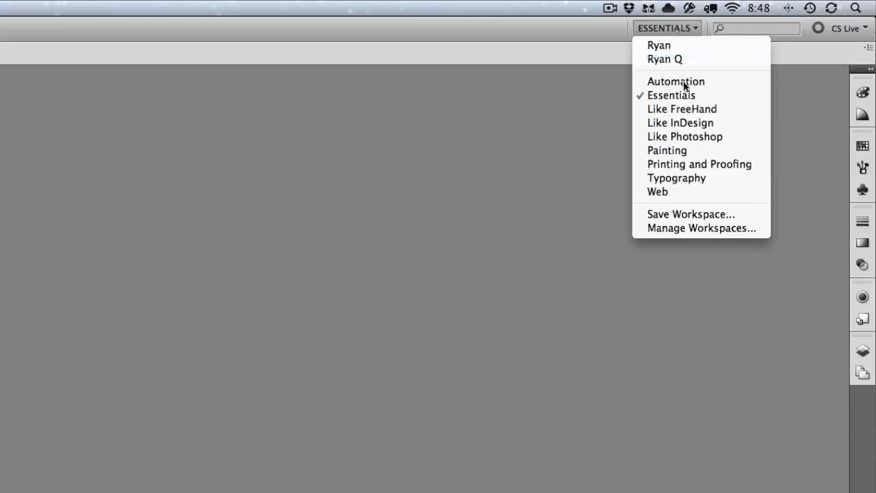
pyautogui.click(675, 215)
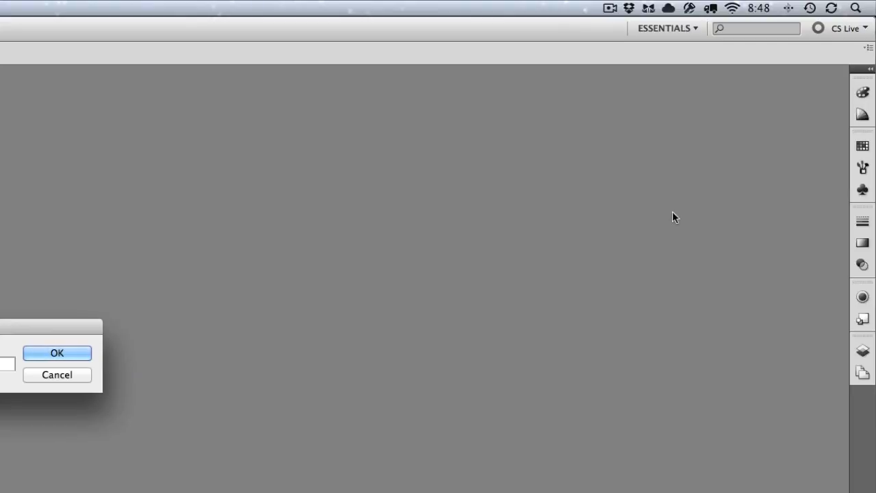
pyautogui.press('Return')
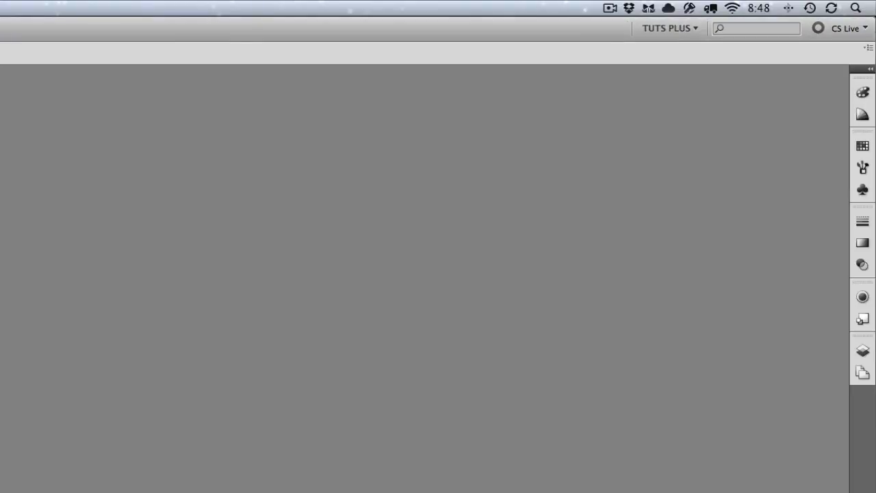
# Switch from the Tuts Plus workspace back to the Essentials workspace.
pyautogui.click(676, 32)
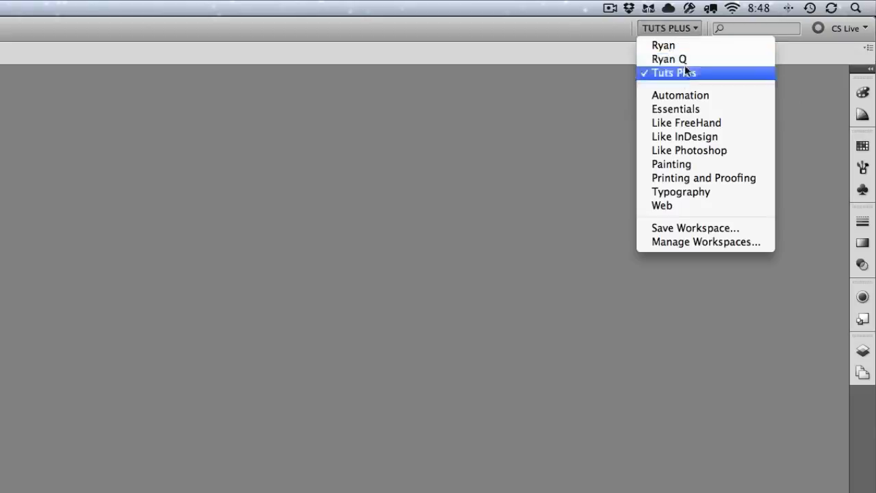
pyautogui.click(689, 109)
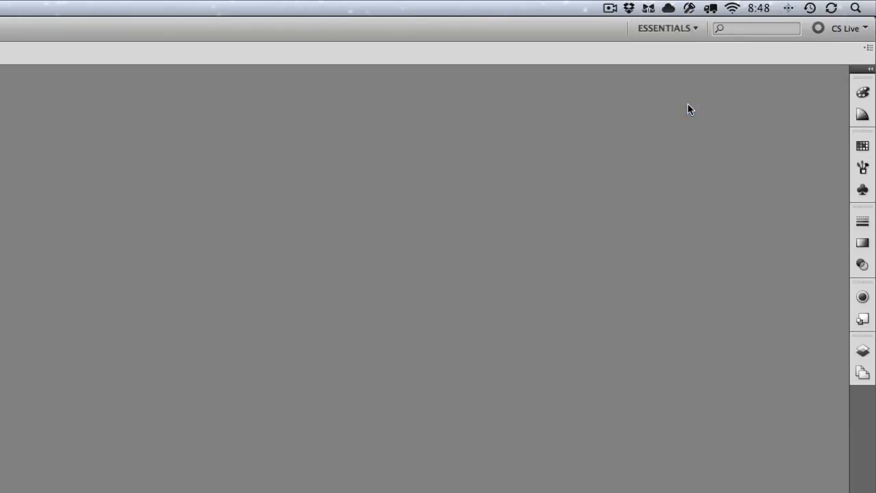